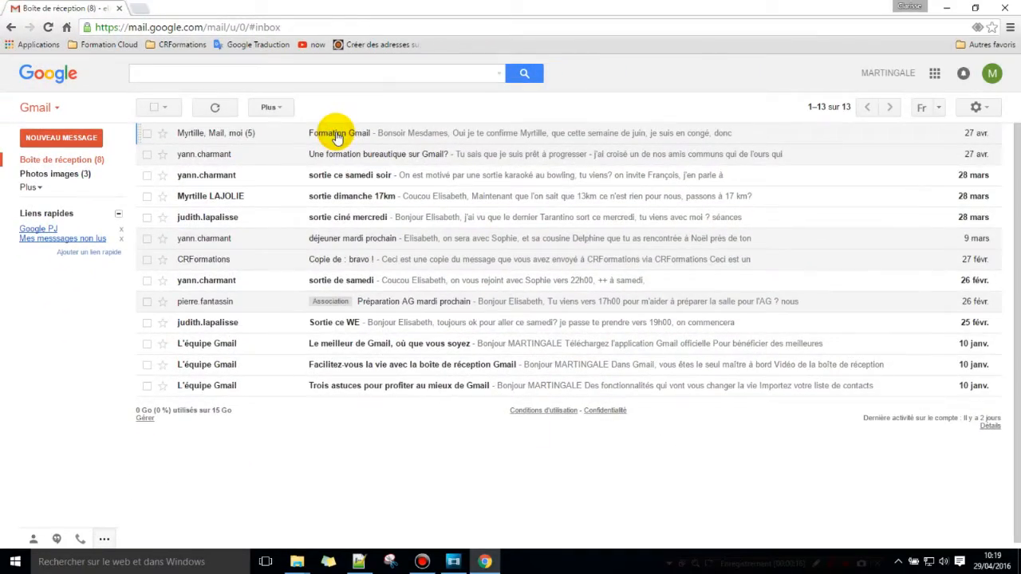
Open the "Formation Gmail" conversation from the inbox and expand all of its messages.
click(337, 136)
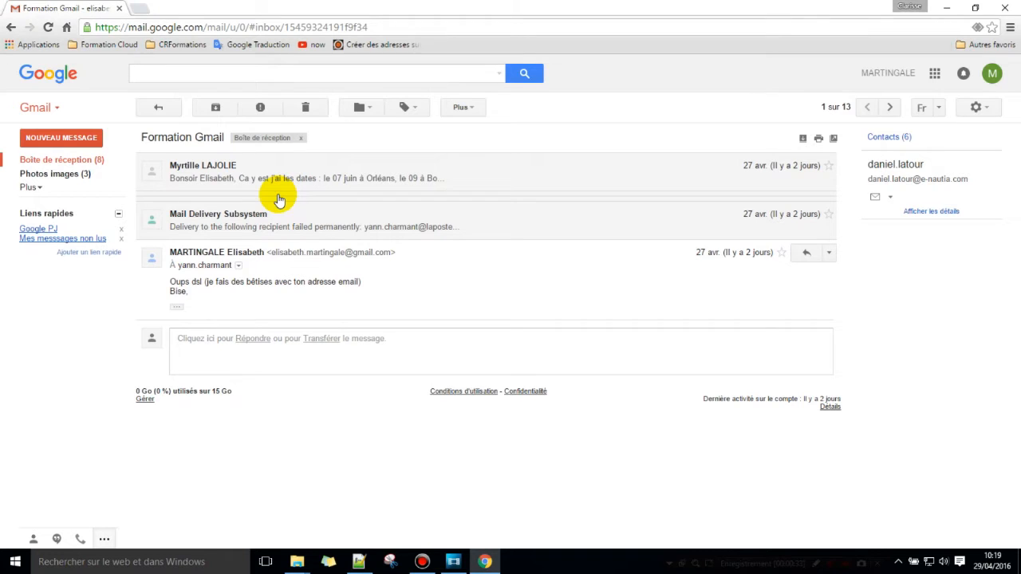
click(234, 183)
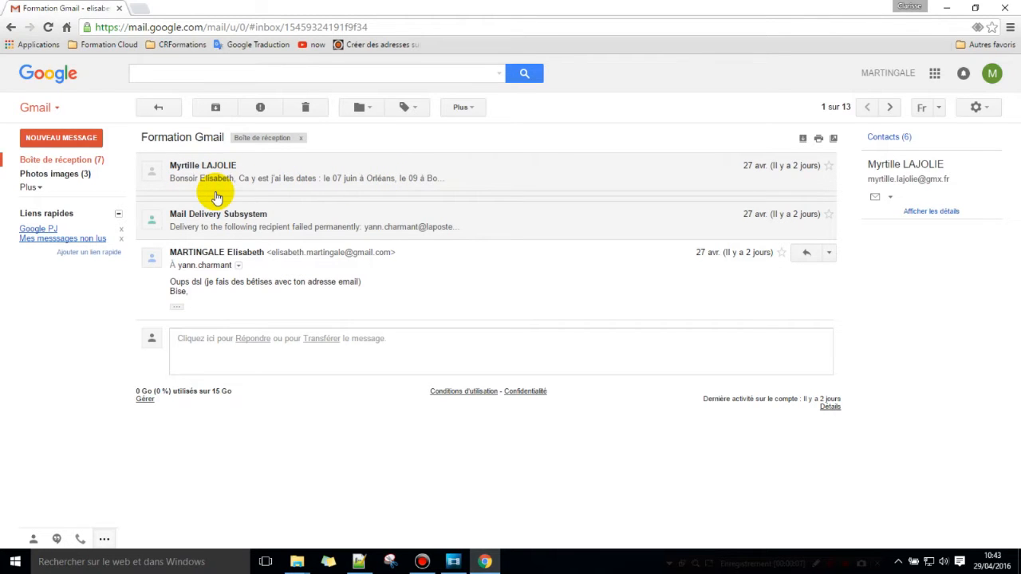
click(215, 196)
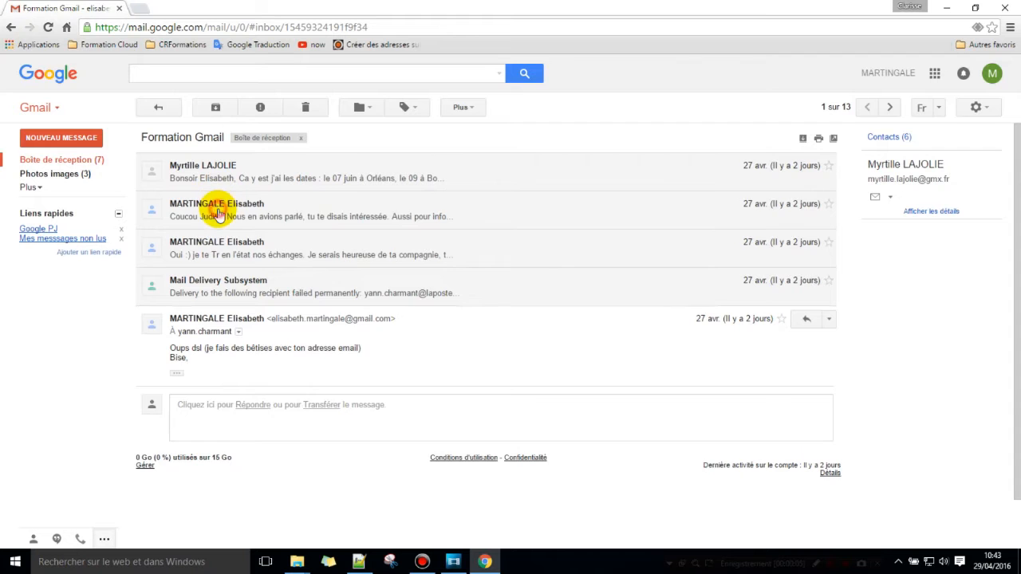
click(217, 212)
click(176, 327)
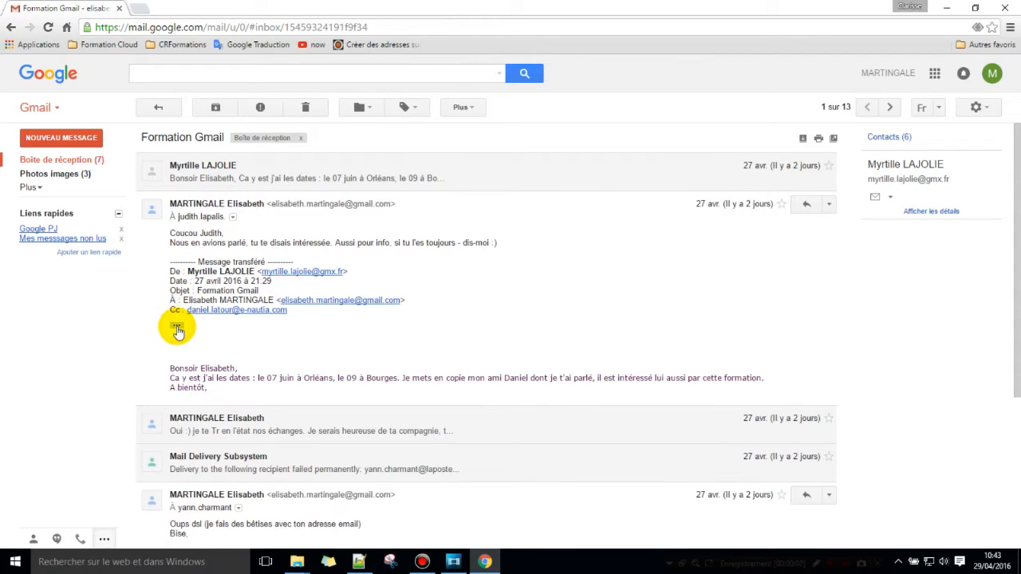
click(802, 138)
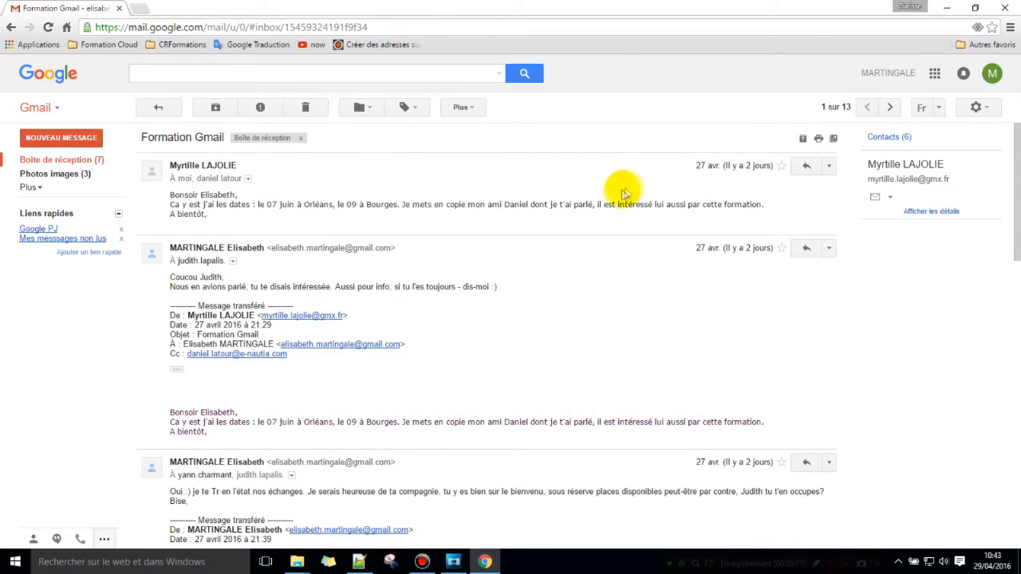
Delete only the Mail Delivery Subsystem message from the "Formation Gmail" conversation.
scroll(610, 199, down, 4)
scroll(606, 204, down, 2)
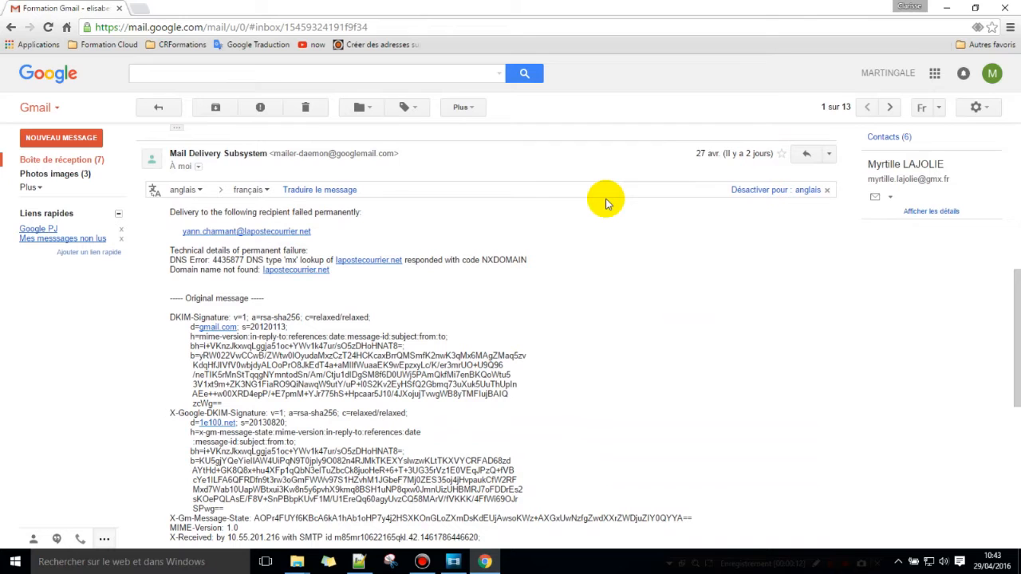
click(828, 153)
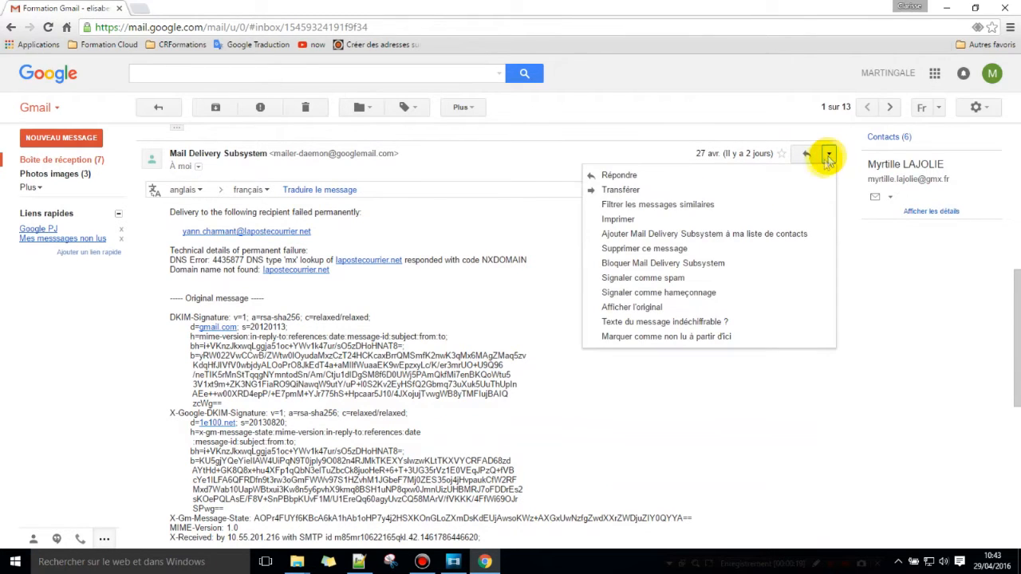
click(660, 249)
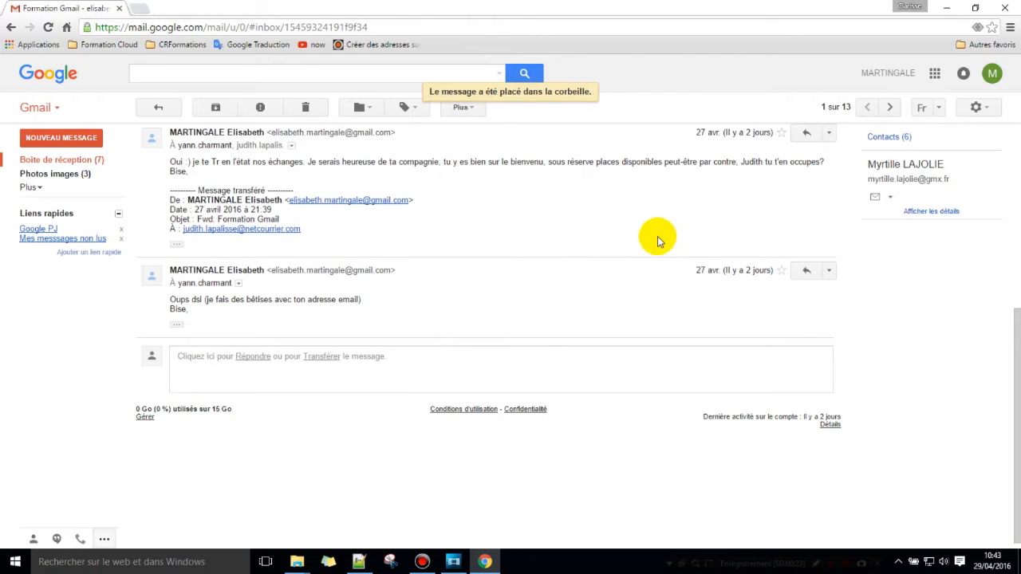
scroll(658, 240, up, 3)
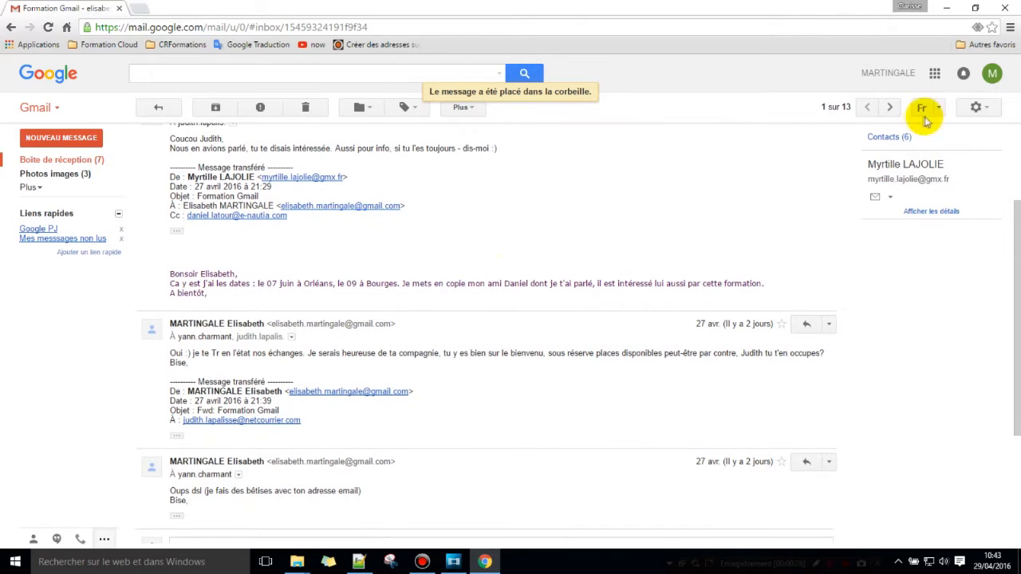
Prepare a forward of the entire "Formation Gmail" conversation and add the suggested contact starting with "m" as recipient.
click(423, 336)
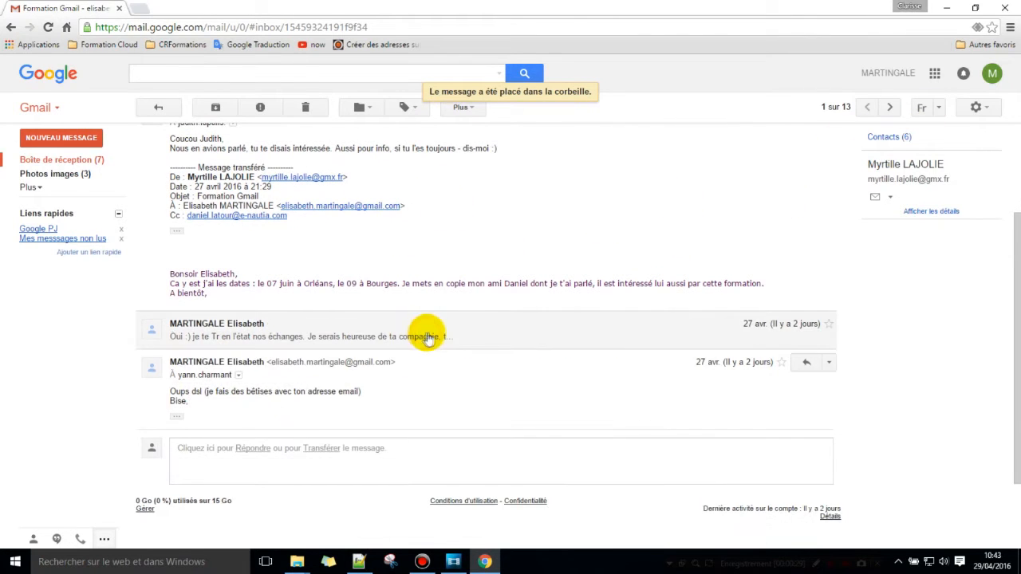
click(828, 362)
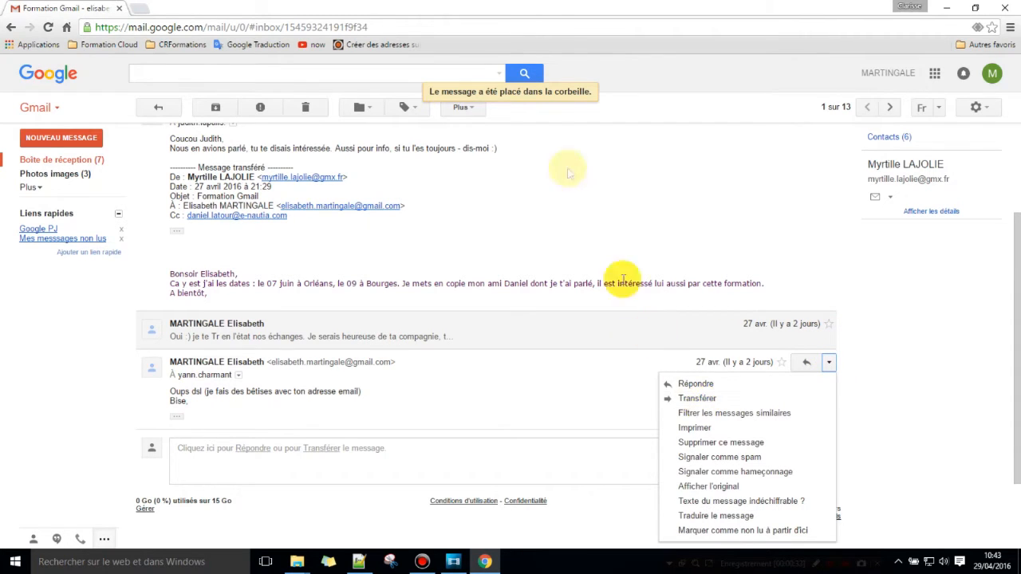
click(464, 107)
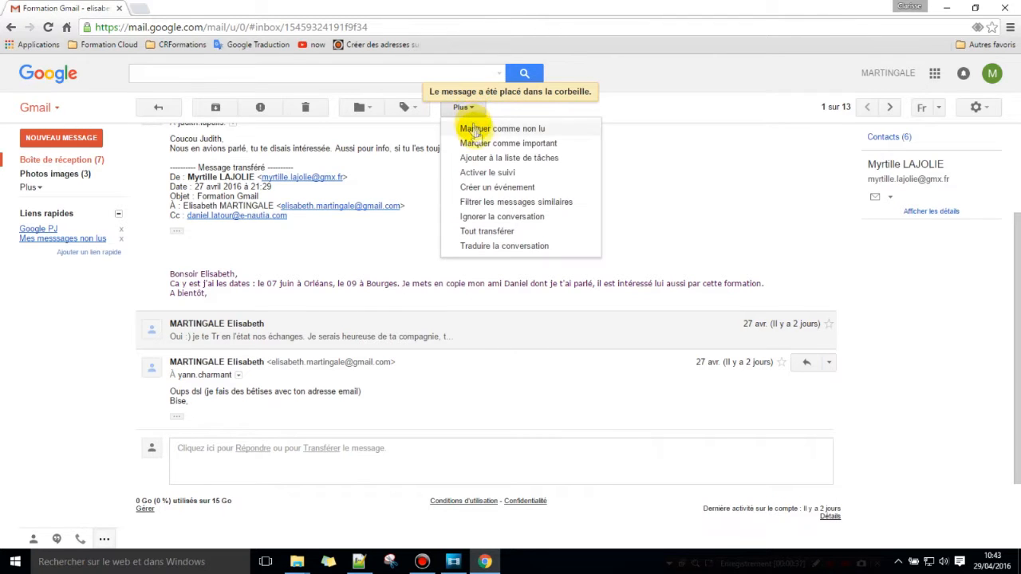
click(488, 232)
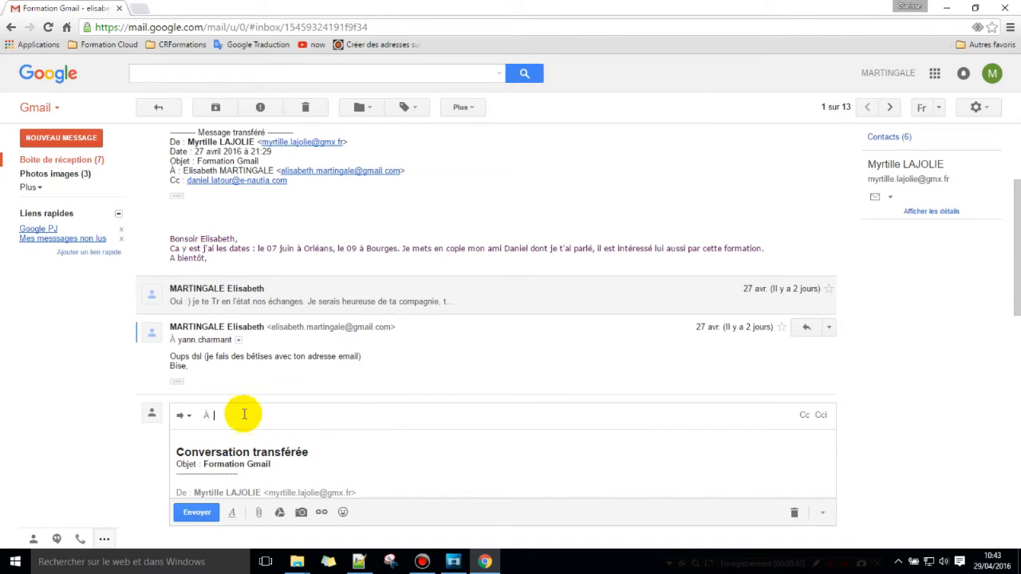
text(m)
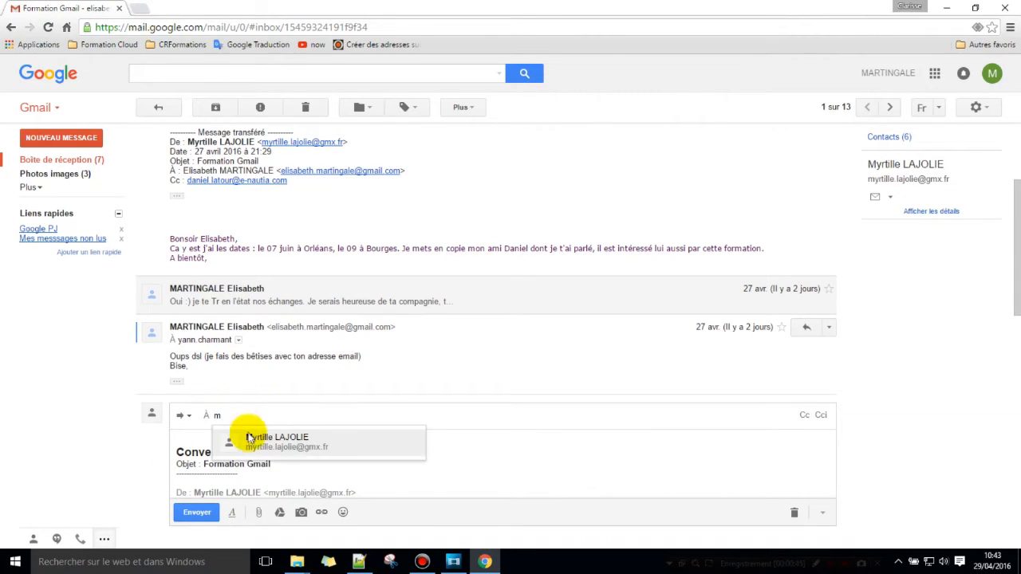
click(257, 441)
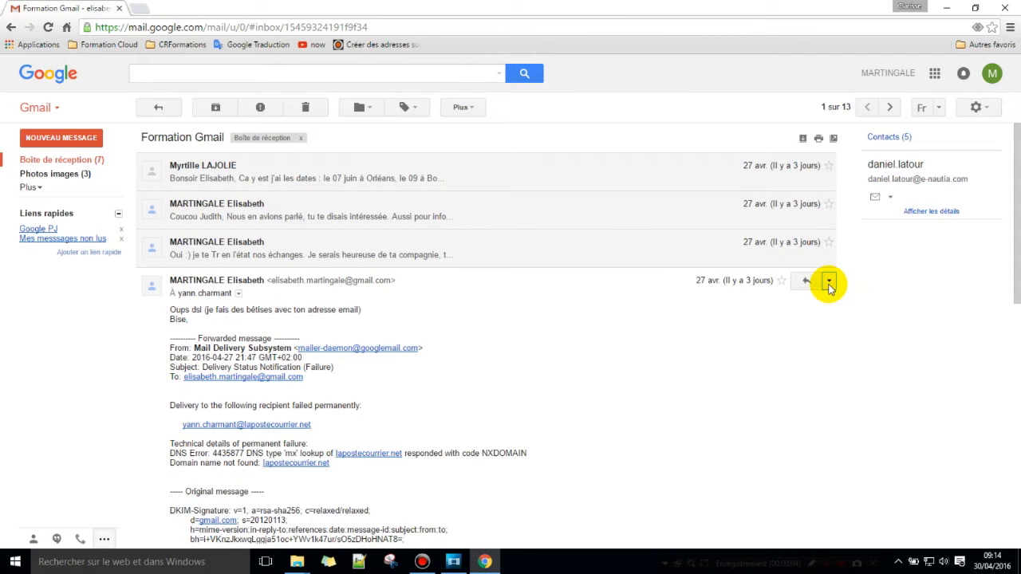
View the last message's individual options, including its print option, and print the whole "Formation Gmail" conversation.
click(829, 282)
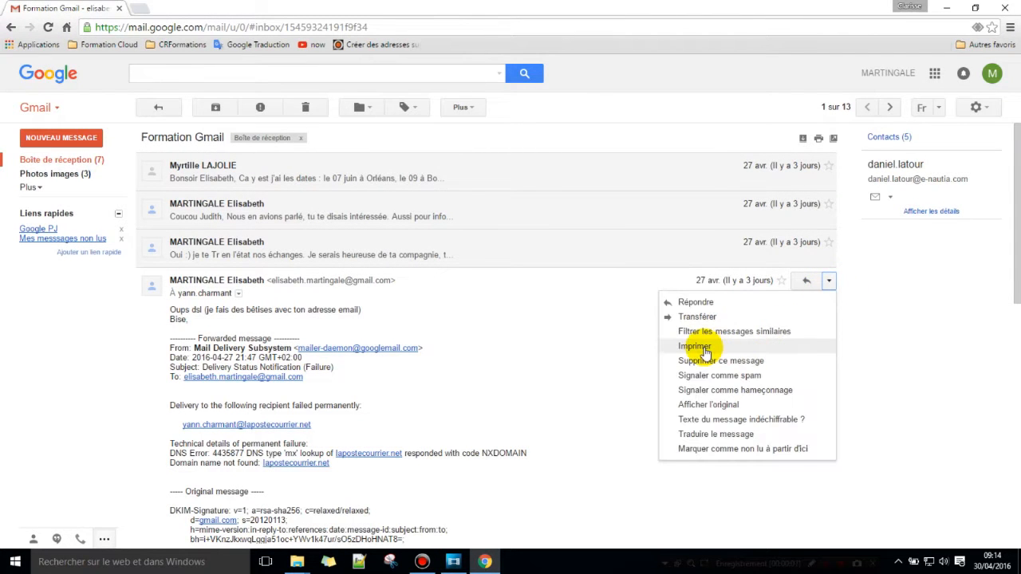
click(818, 141)
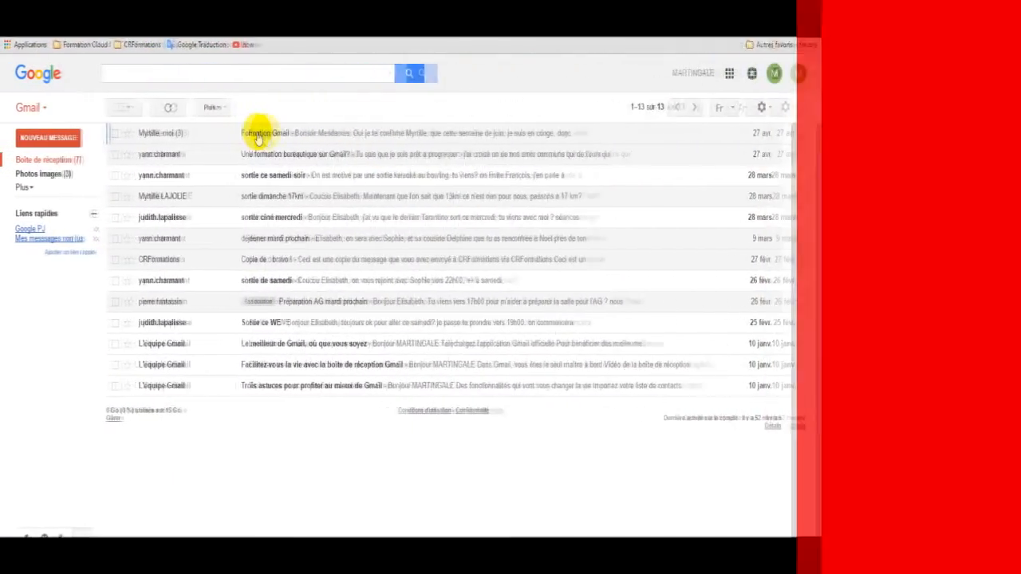
Reopen the "Formation Gmail" conversation, expand its first message and create a calendar event from the conversation.
click(332, 138)
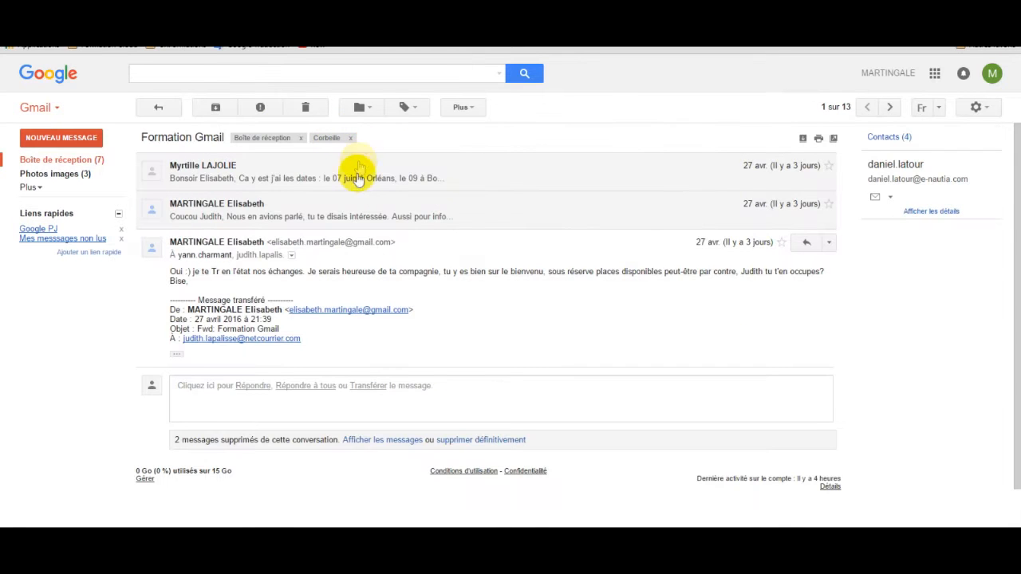
click(356, 182)
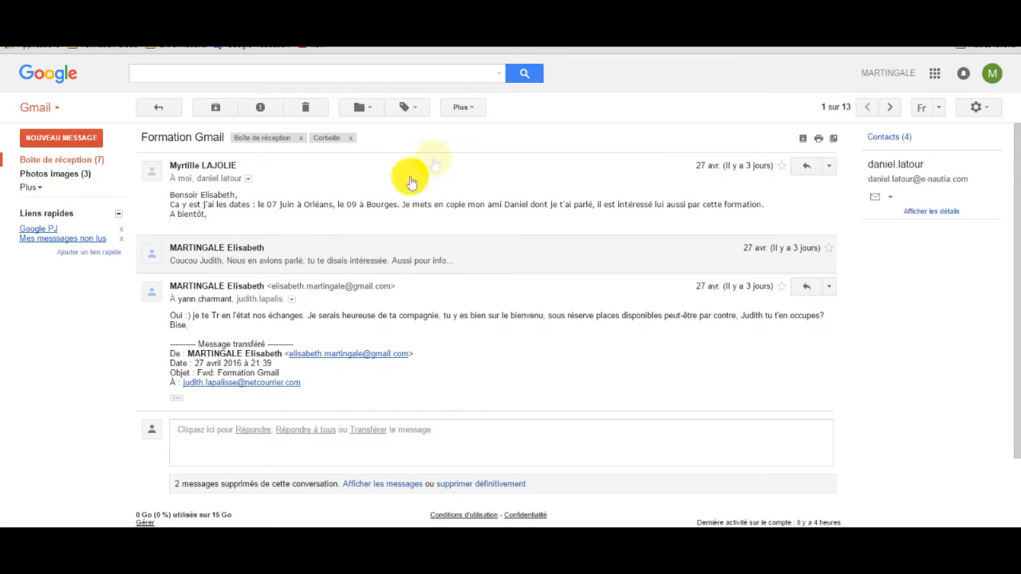
click(462, 108)
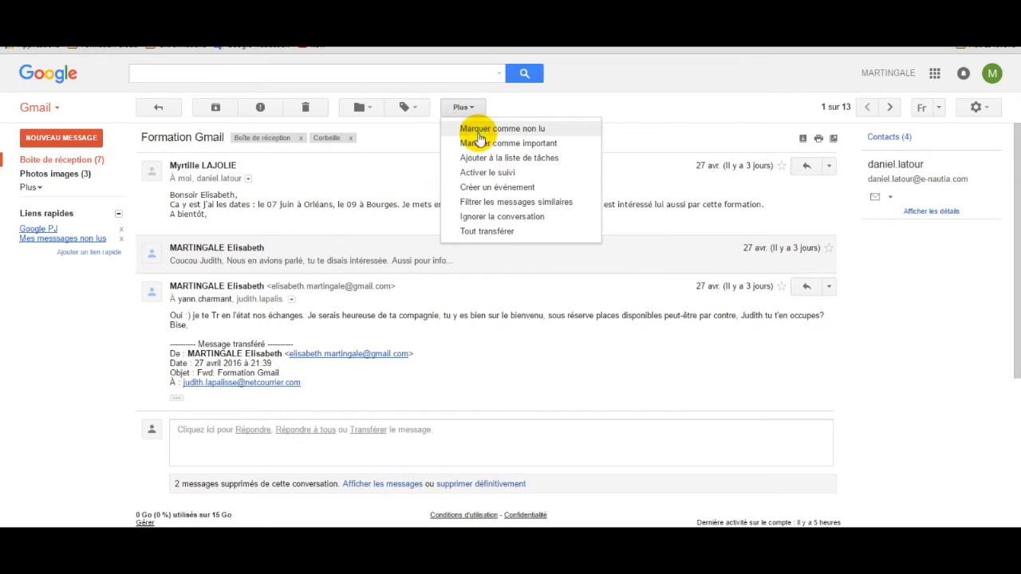
click(496, 188)
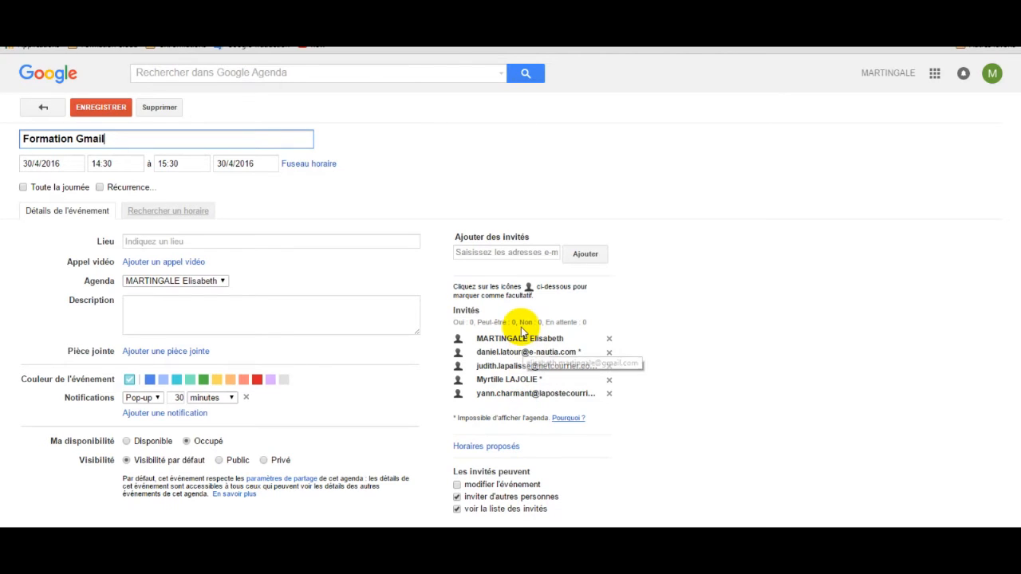
Replace the guest whose address is at lapostecourrier.net with the same contact's laposte.net address.
click(609, 394)
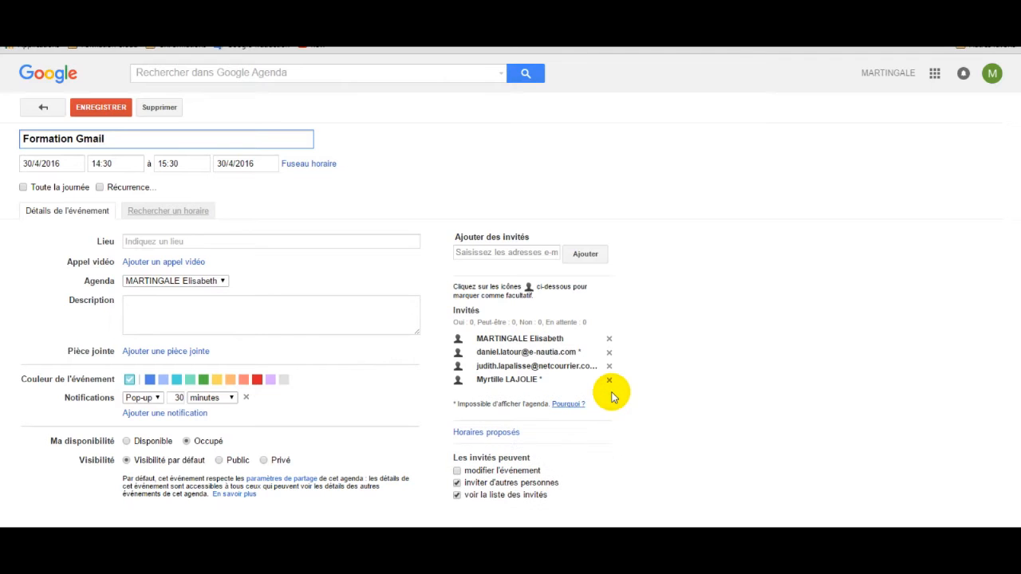
click(490, 249)
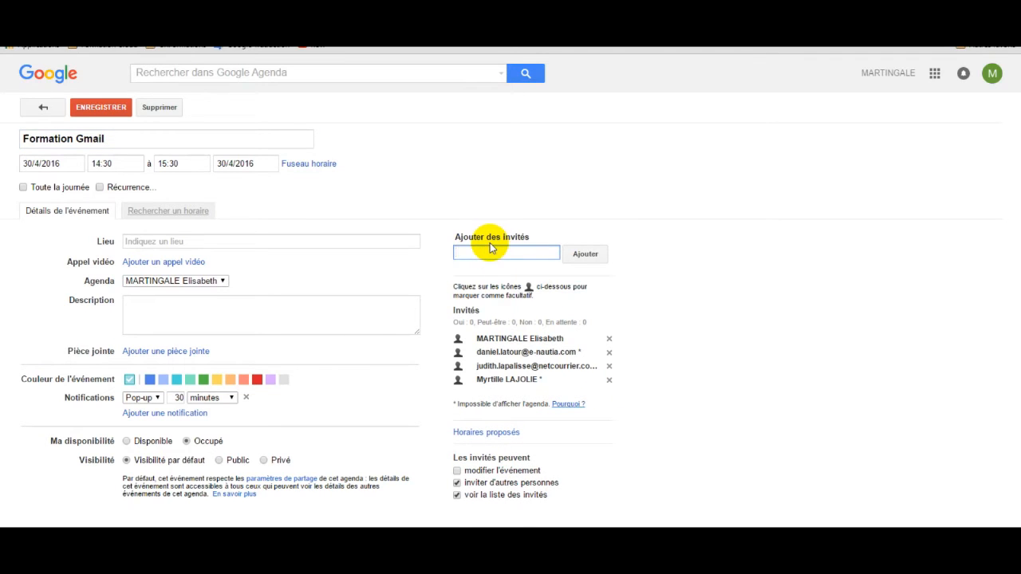
text(ya)
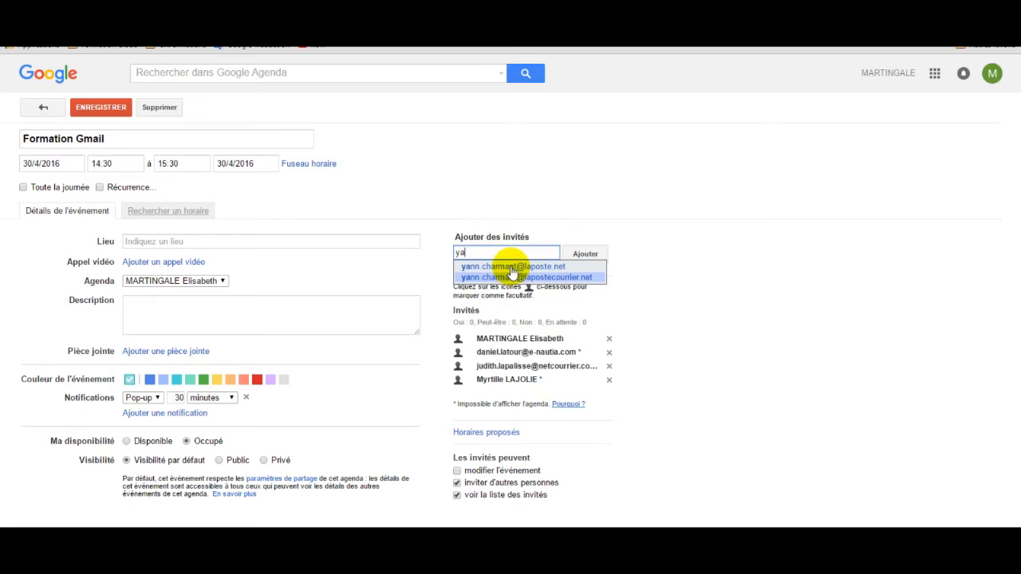
click(490, 266)
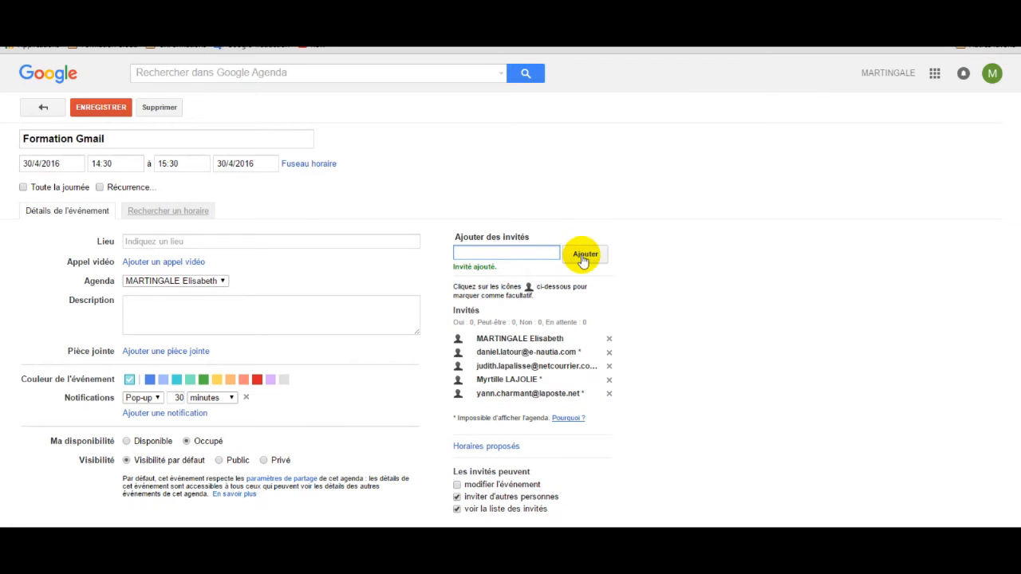
Set the event's location to the suggested place "Orléans, France".
click(139, 240)
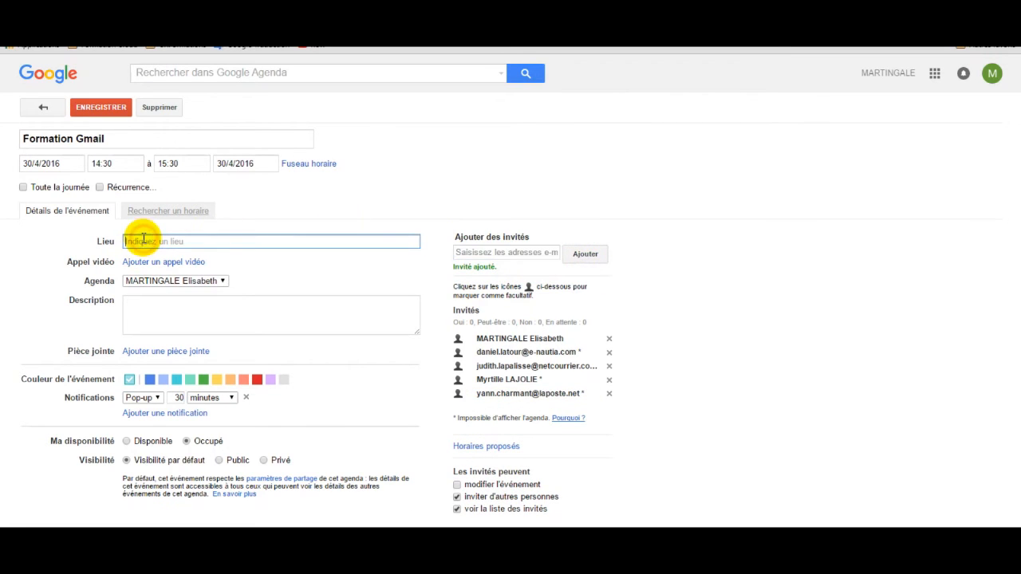
text(orleans)
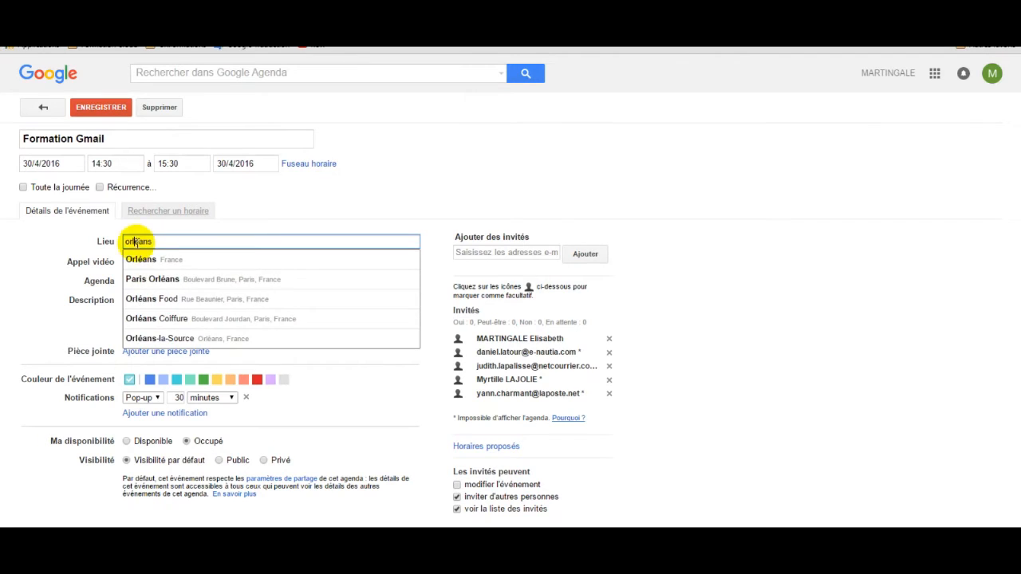
click(144, 268)
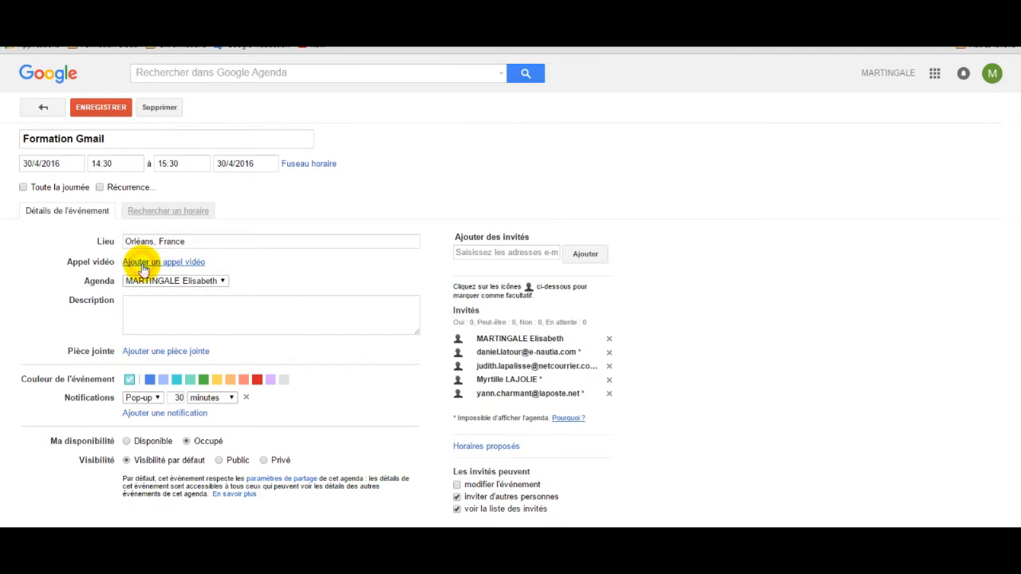
Set the event's start date to 7/6/2016.
click(77, 165)
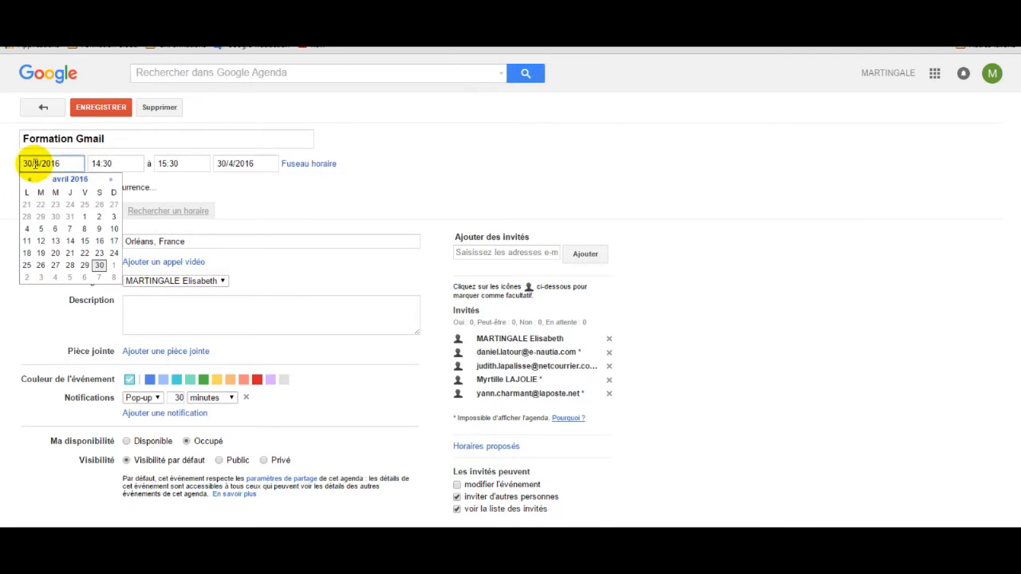
click(114, 180)
click(114, 181)
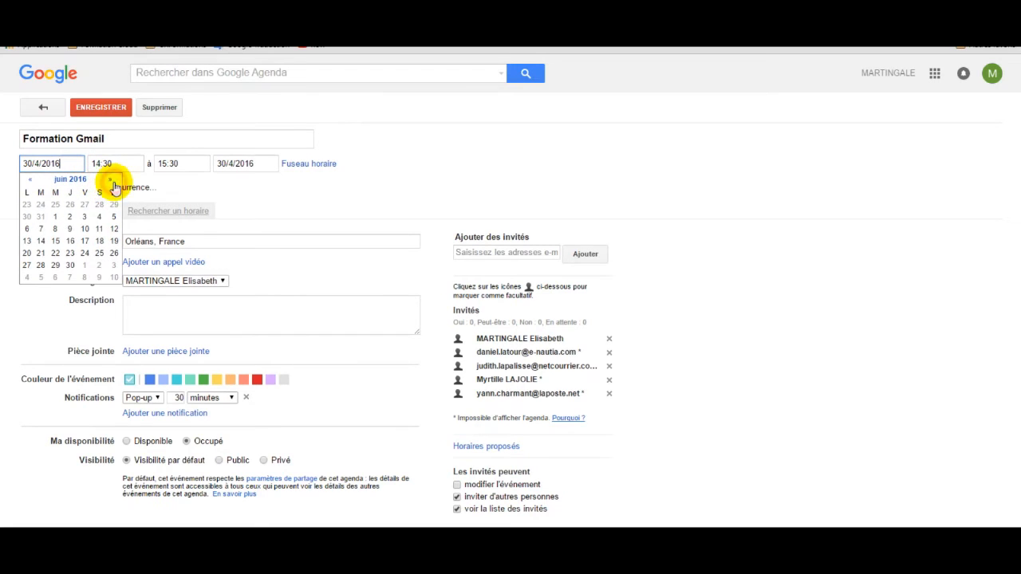
click(41, 228)
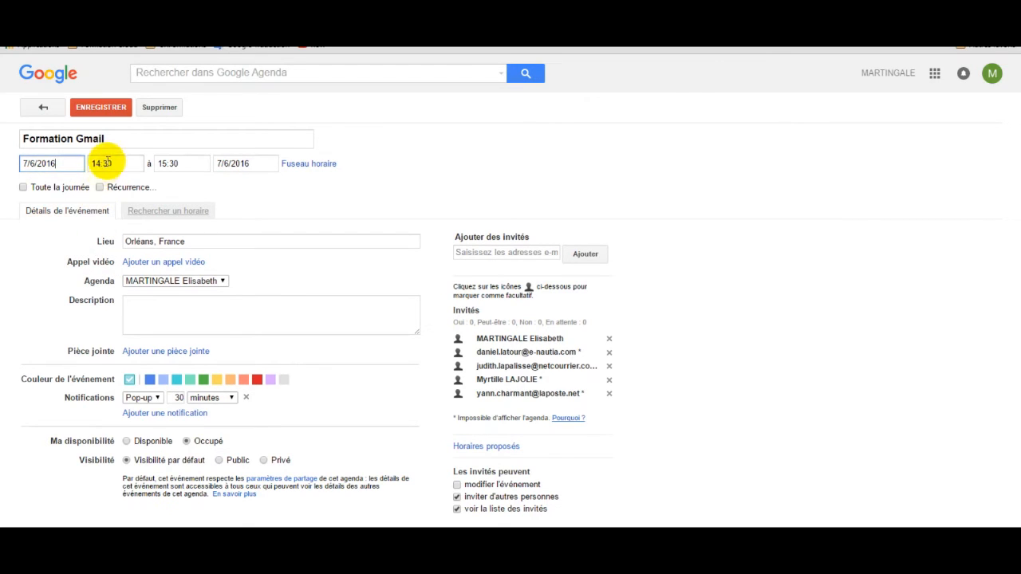
Set the event's start time to 10:00 and its end time to 16:00.
click(136, 165)
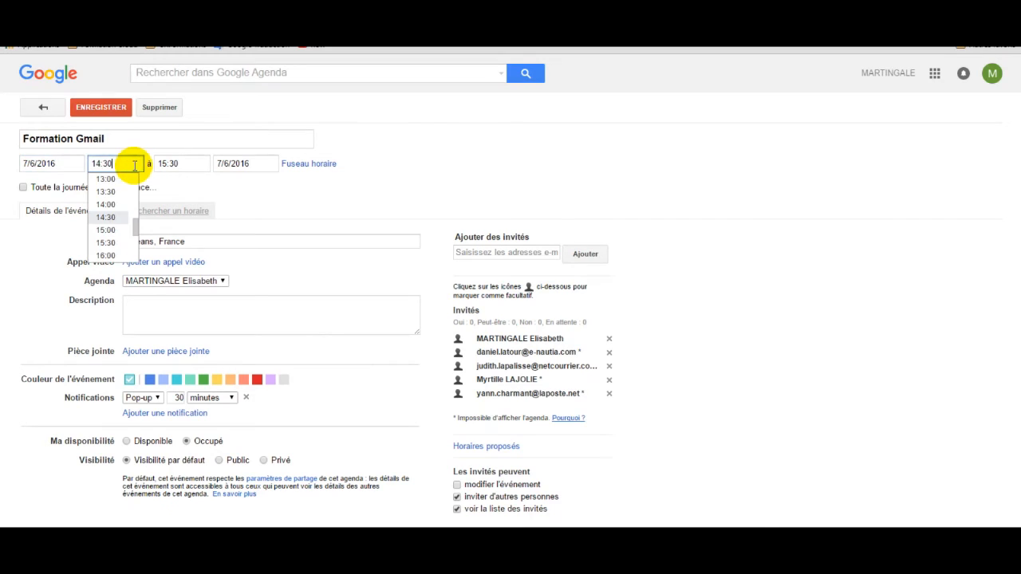
drag(137, 224, 135, 200)
scroll(103, 251, down, 3)
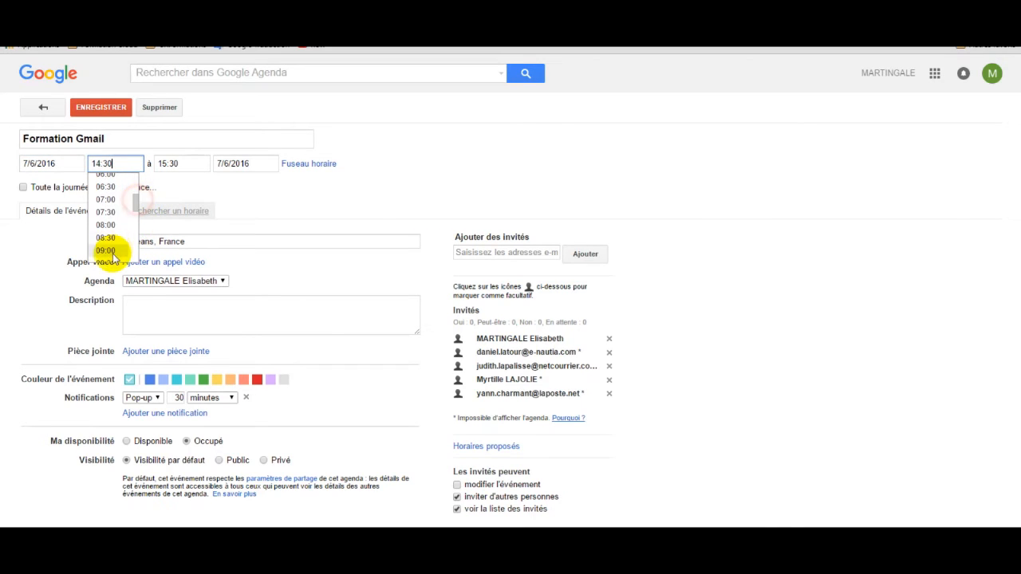
click(106, 213)
click(203, 163)
scroll(178, 249, down, 4)
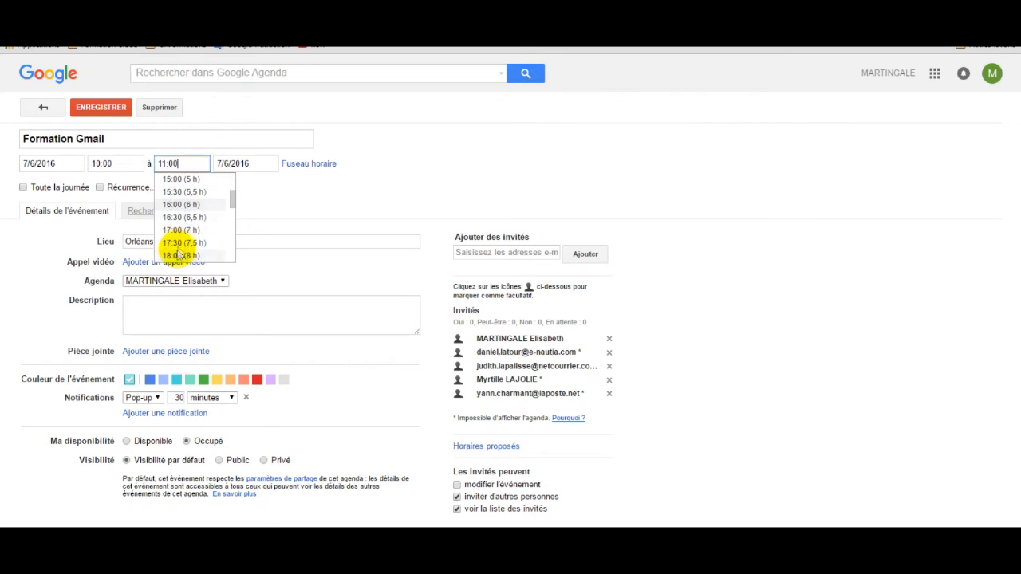
click(178, 206)
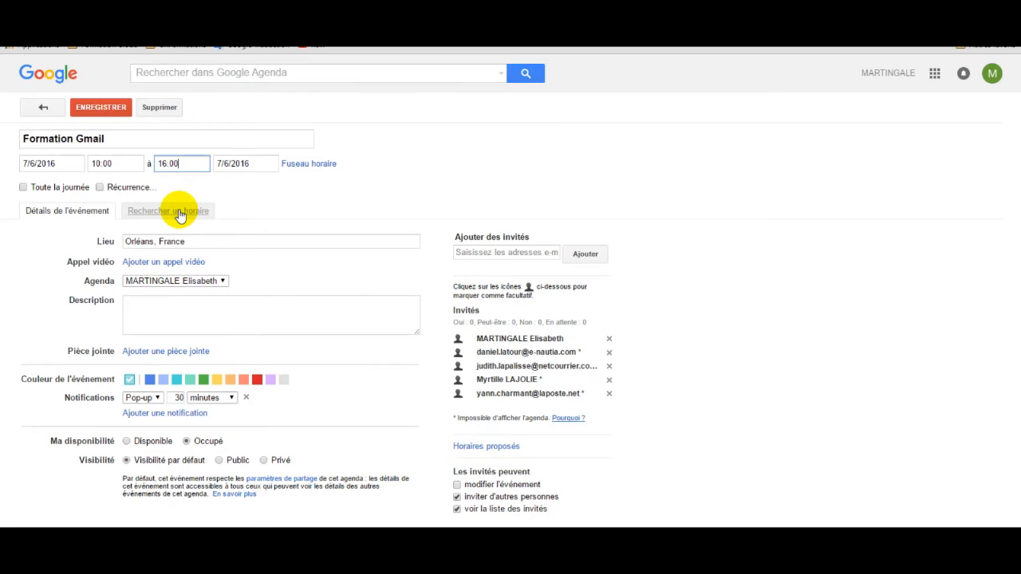
Save the "Formation Gmail" calendar event.
click(101, 110)
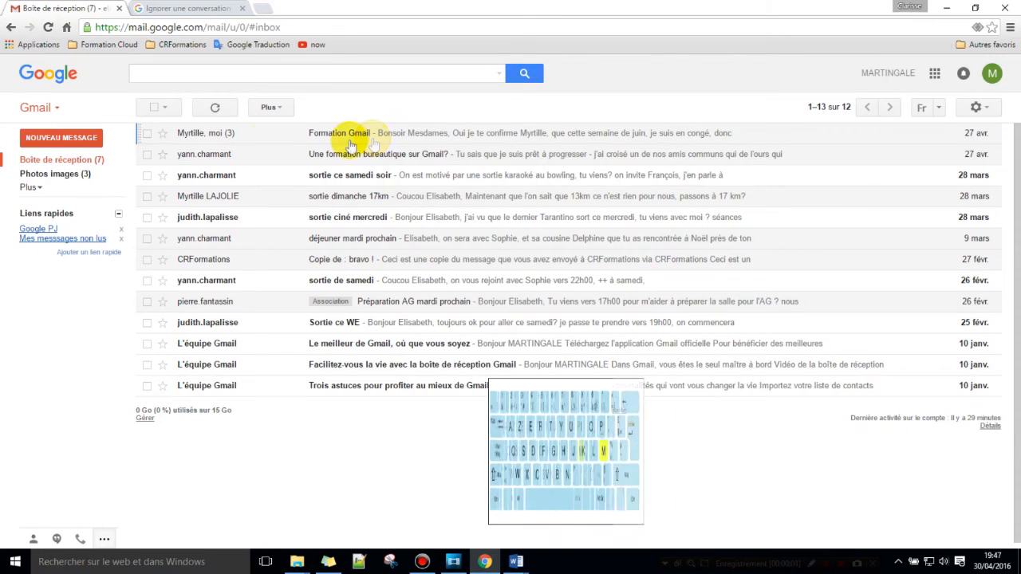
Open the "Formation Gmail" conversation from the inbox and mute it with Ignorer la conversation.
click(148, 134)
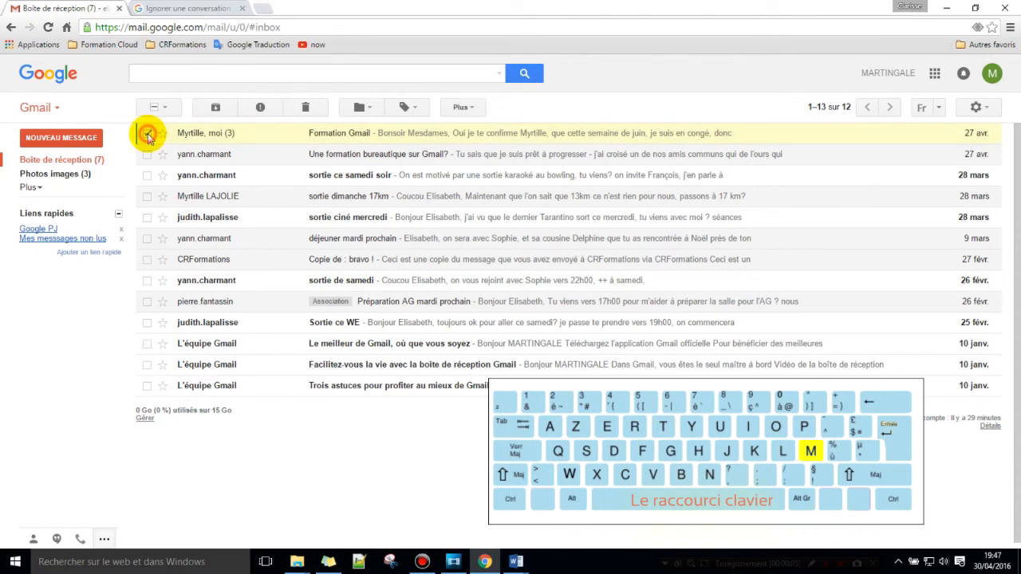
click(460, 108)
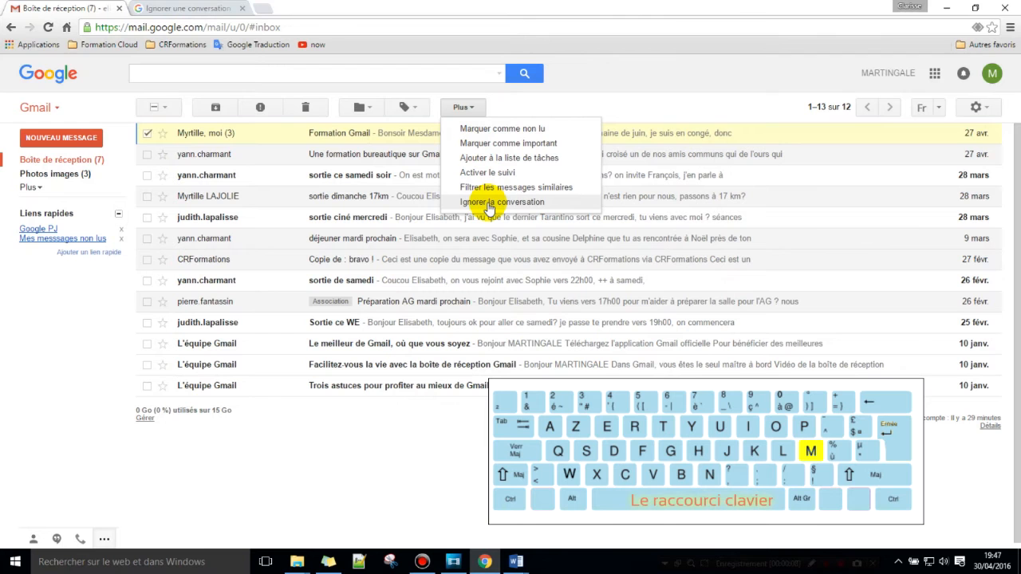
click(326, 132)
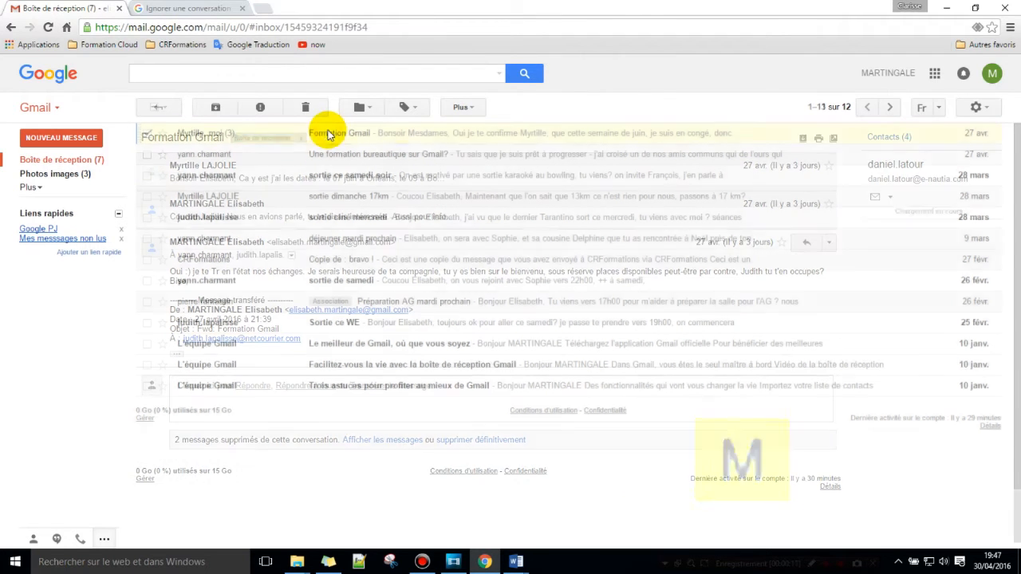
click(469, 107)
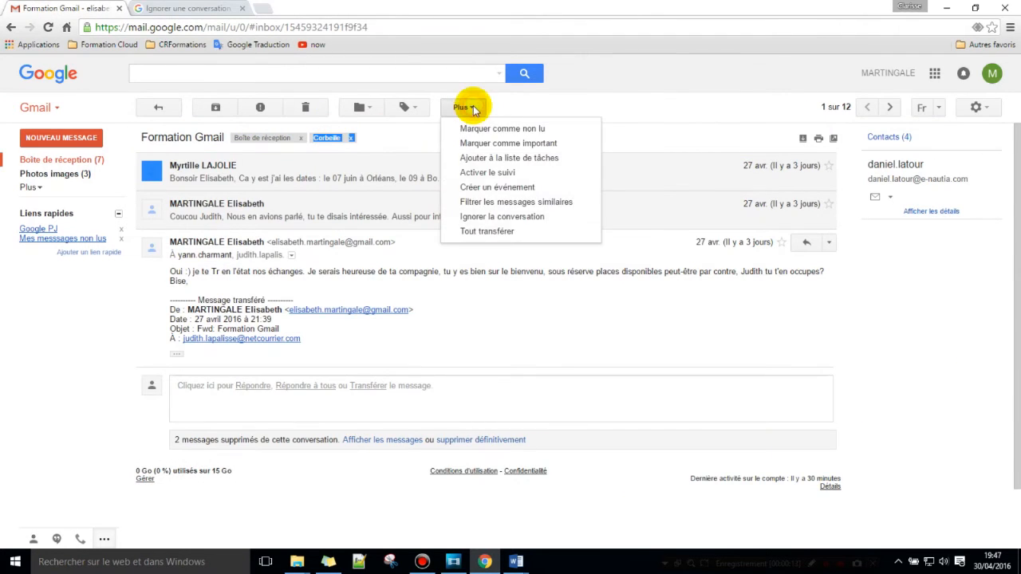
click(504, 219)
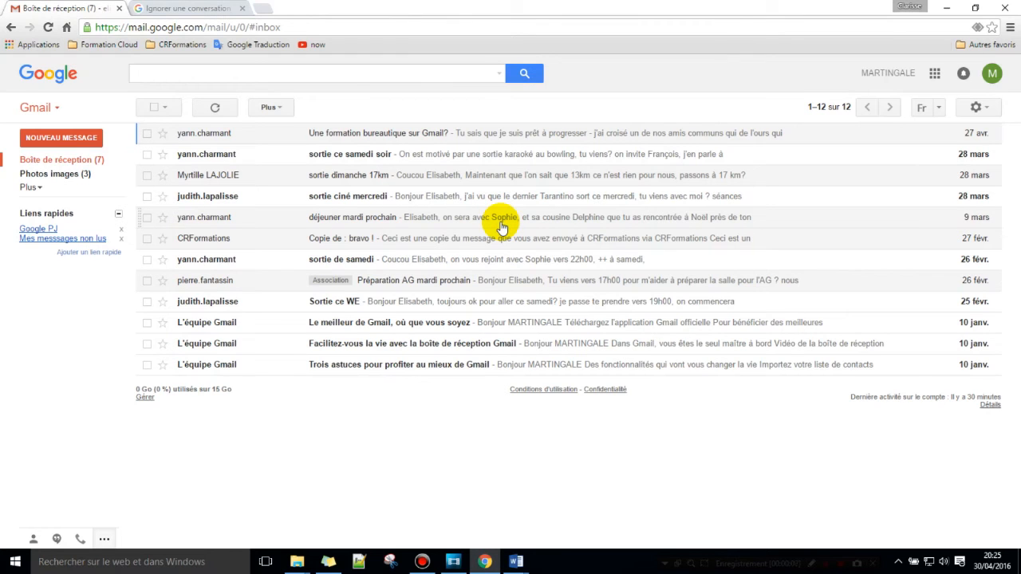
Search the mailbox for is:muted and show the additional actions available for the selected "Formation Gmail" conversation.
click(154, 72)
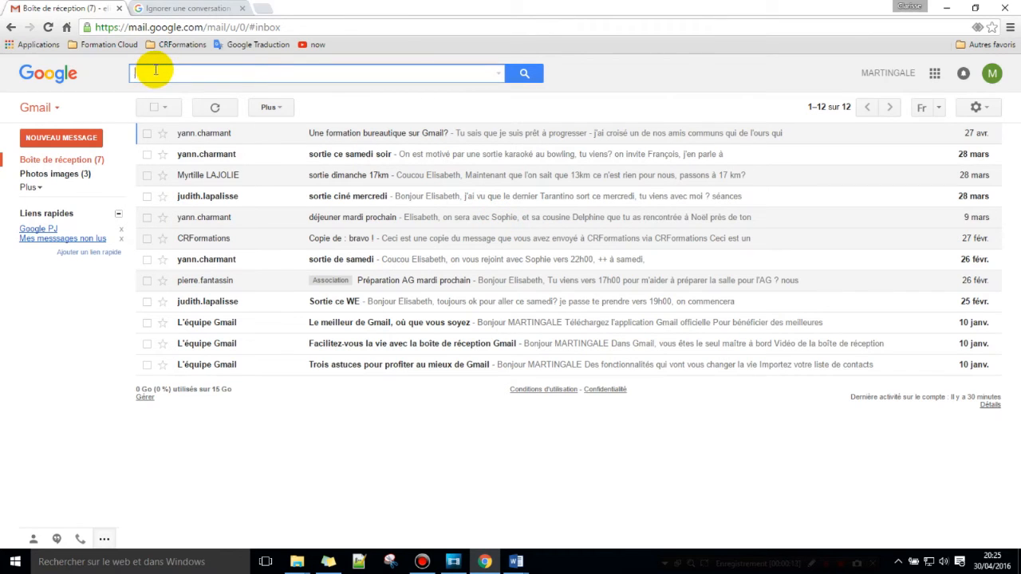
text(i)
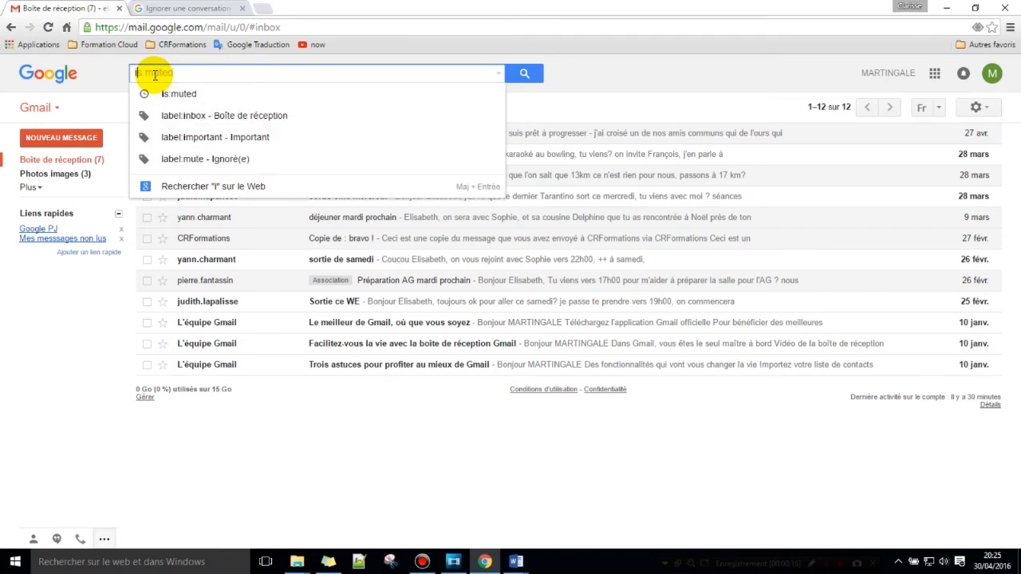
text(s:)
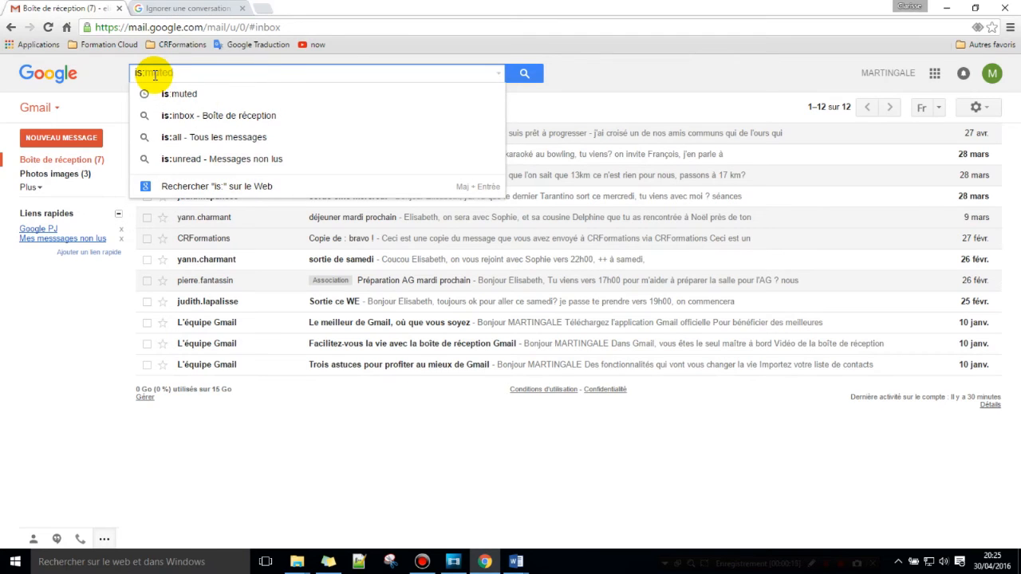
click(201, 98)
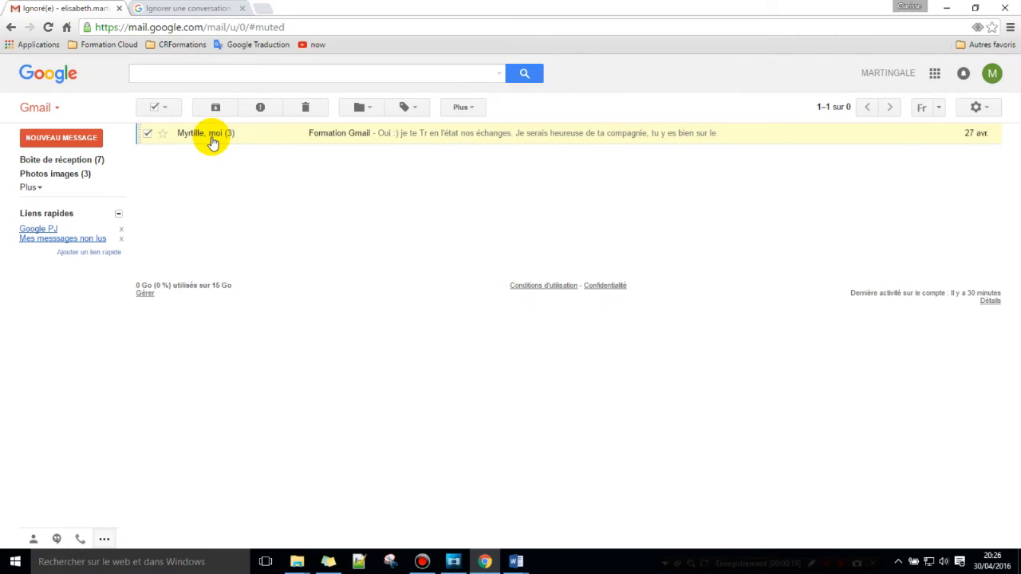
click(467, 106)
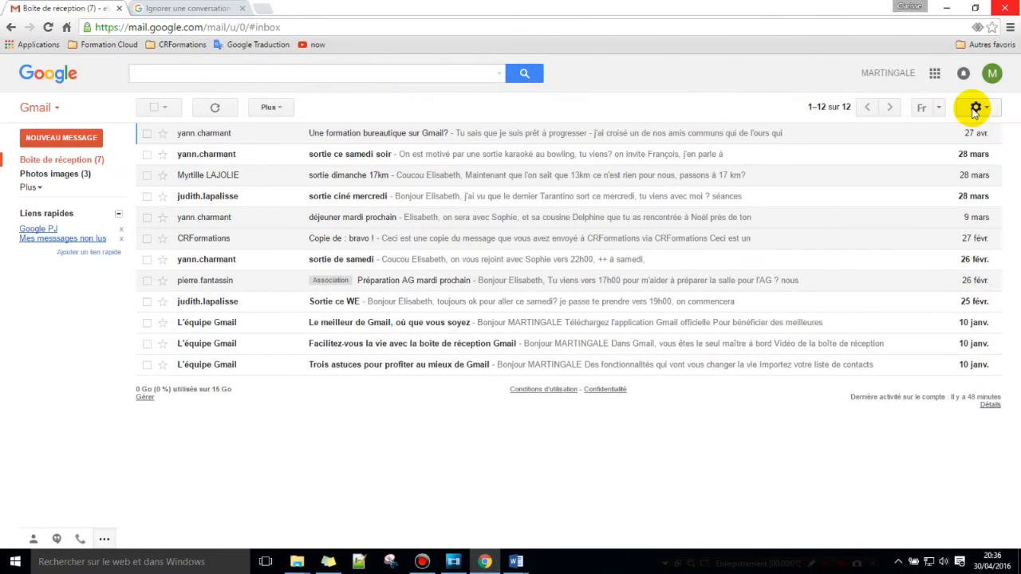
Set Mode Conversation to "Mode Conversation désactivé" in the general Gmail settings and save the changes.
click(974, 109)
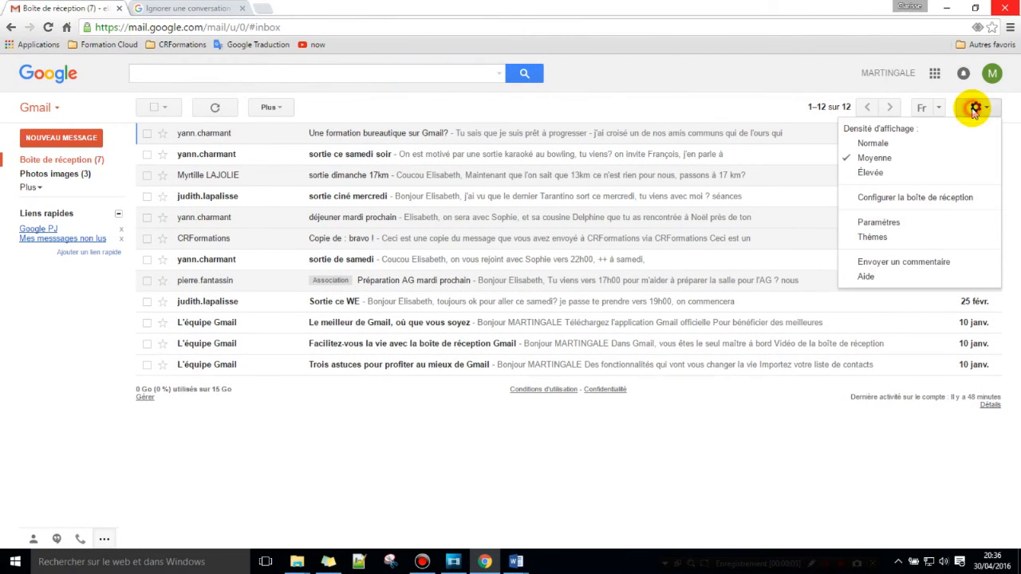
click(897, 224)
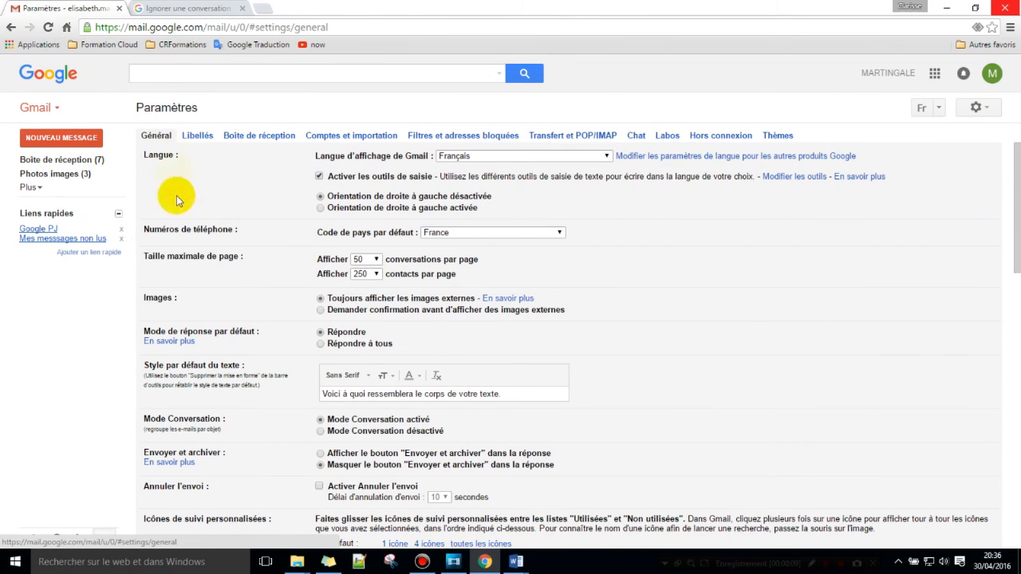
click(320, 430)
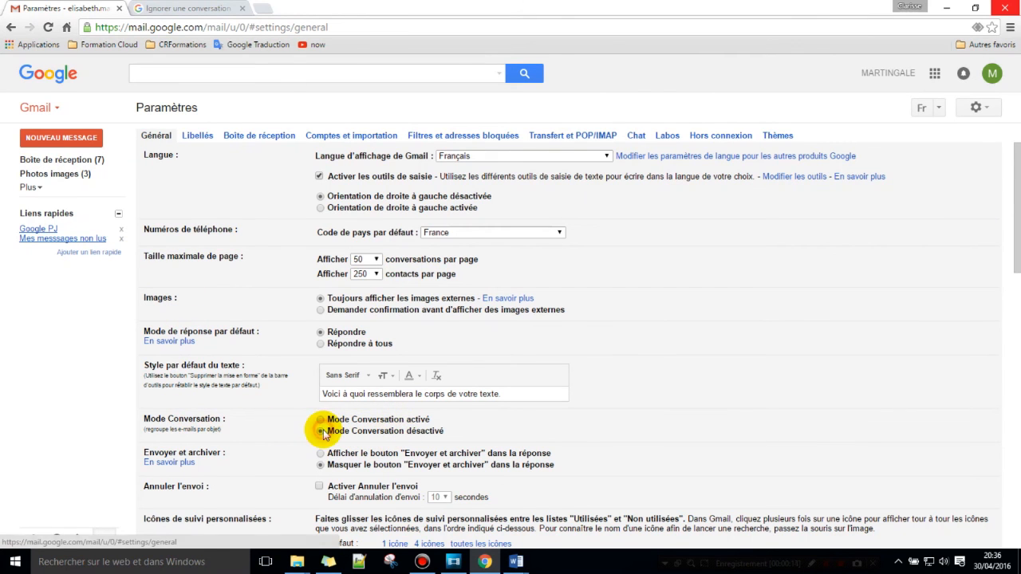
scroll(323, 433, down, 3)
scroll(321, 431, down, 10)
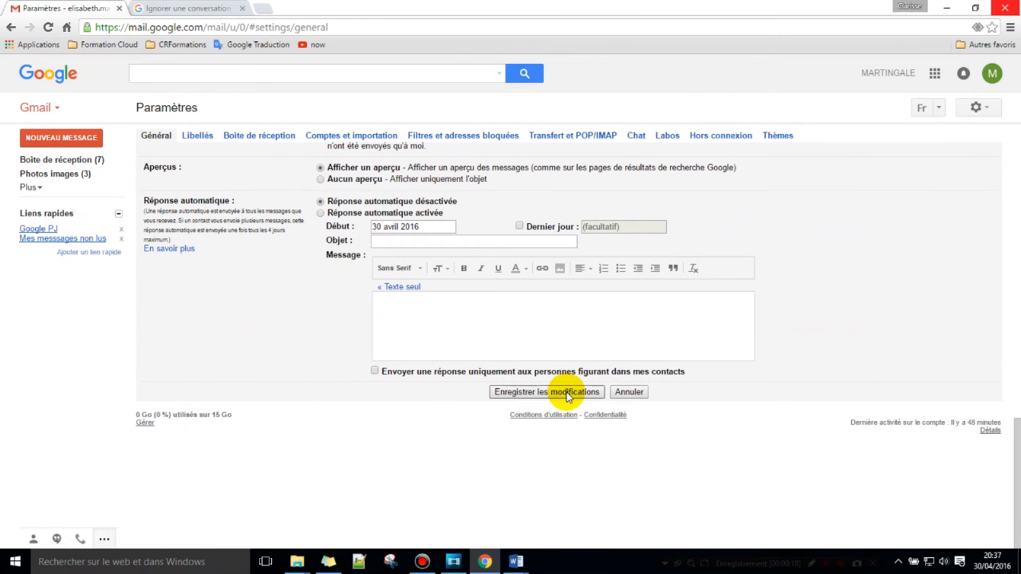
click(568, 394)
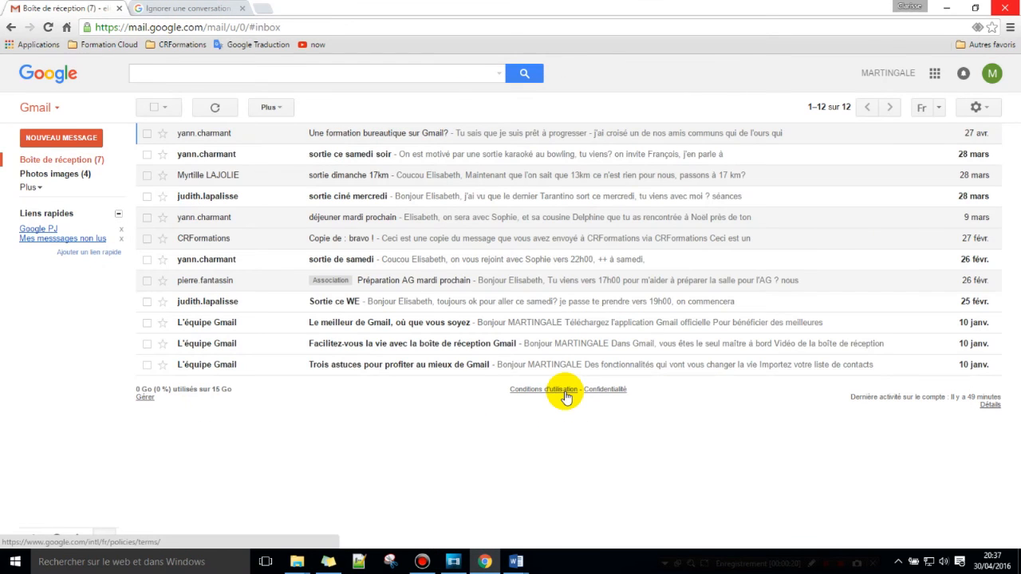